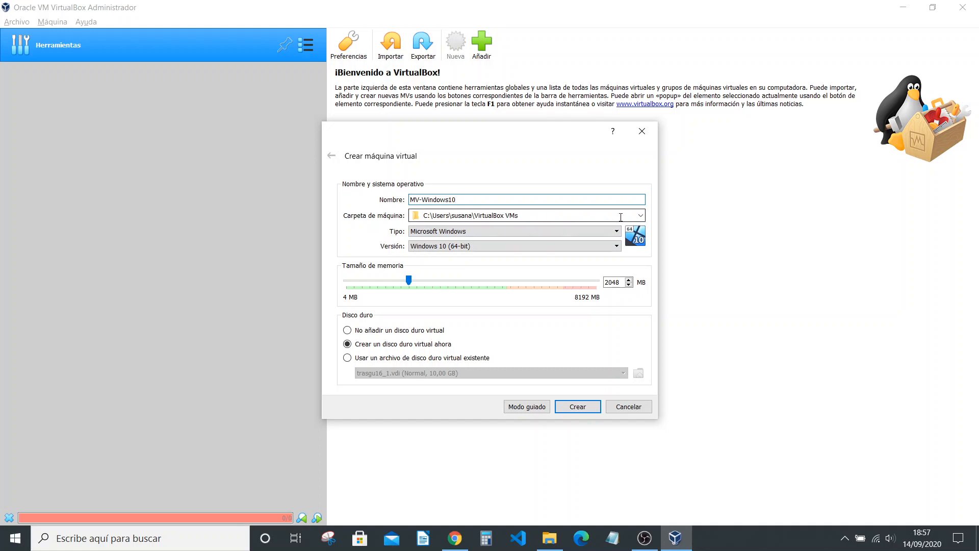
left_click(639, 216)
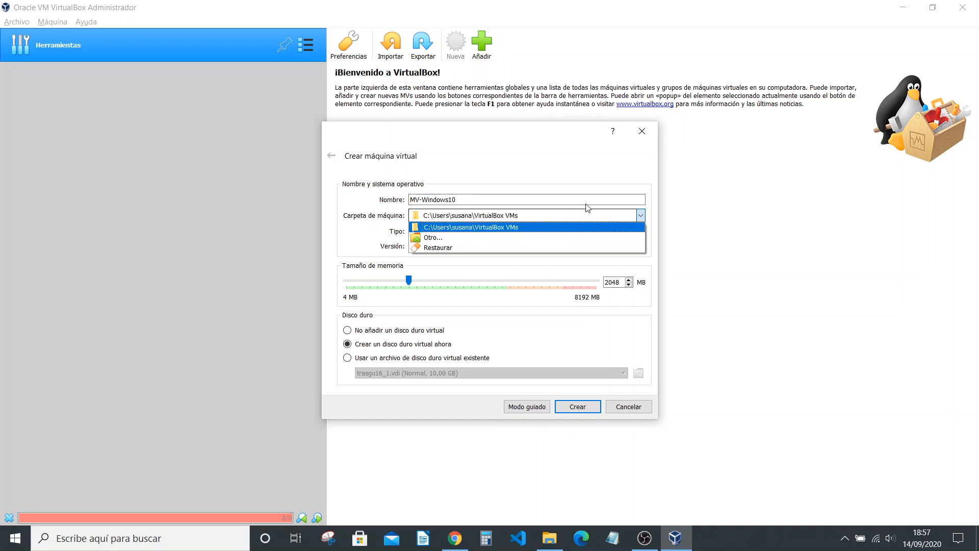
left_click(637, 232)
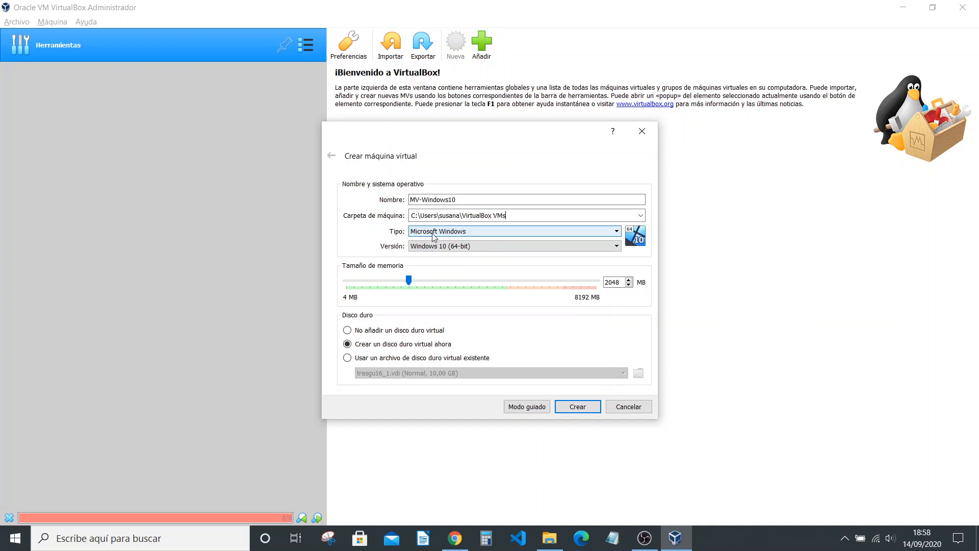
left_click(483, 231)
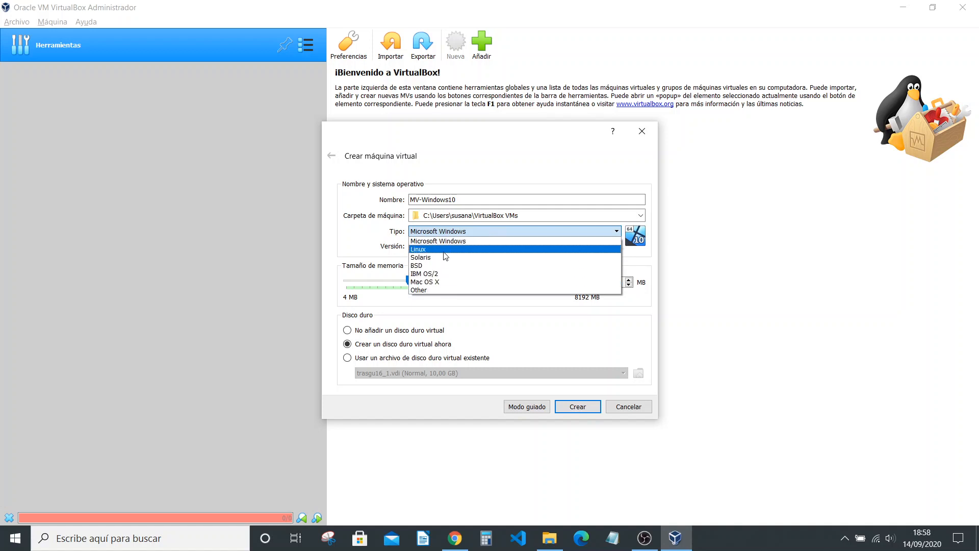
left_click(543, 228)
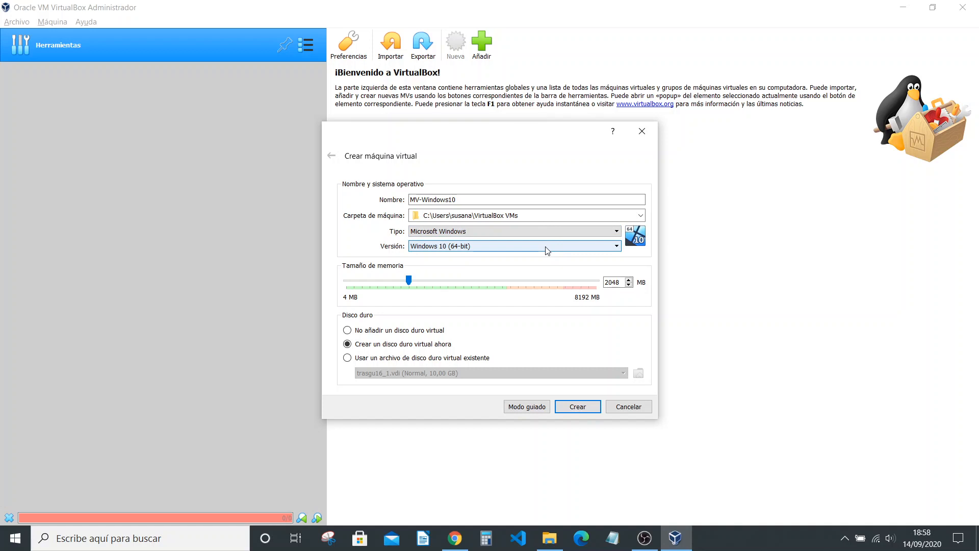
Step: Set the new virtual machine's operating system version to Windows 10 (32-bit)
left_click(547, 247)
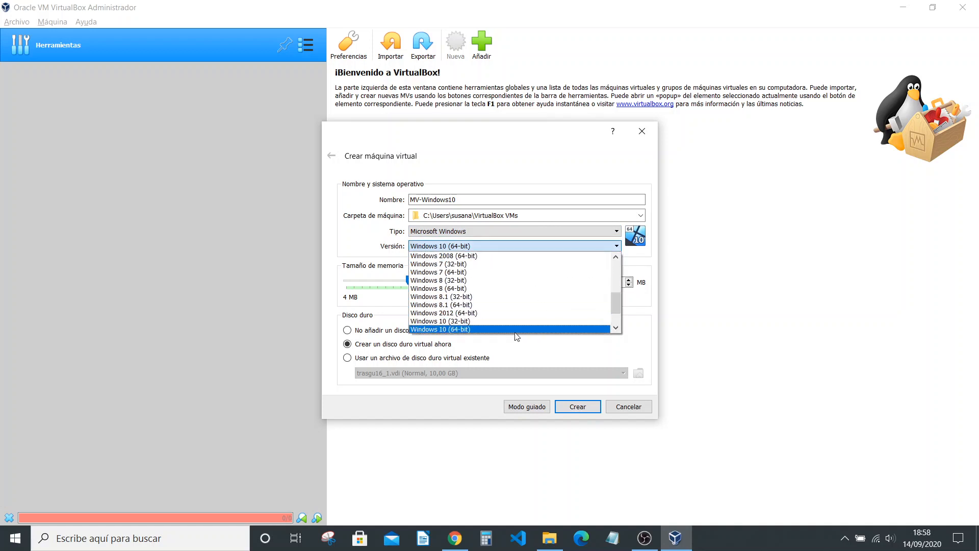
scroll(517, 332, "down", 1)
scroll(516, 328, "down", 1)
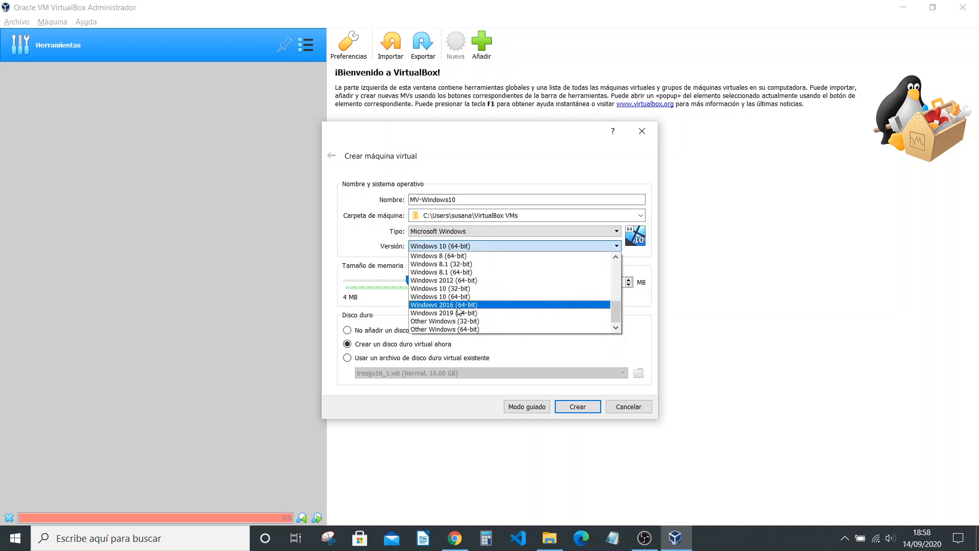
scroll(459, 306, "up", 4)
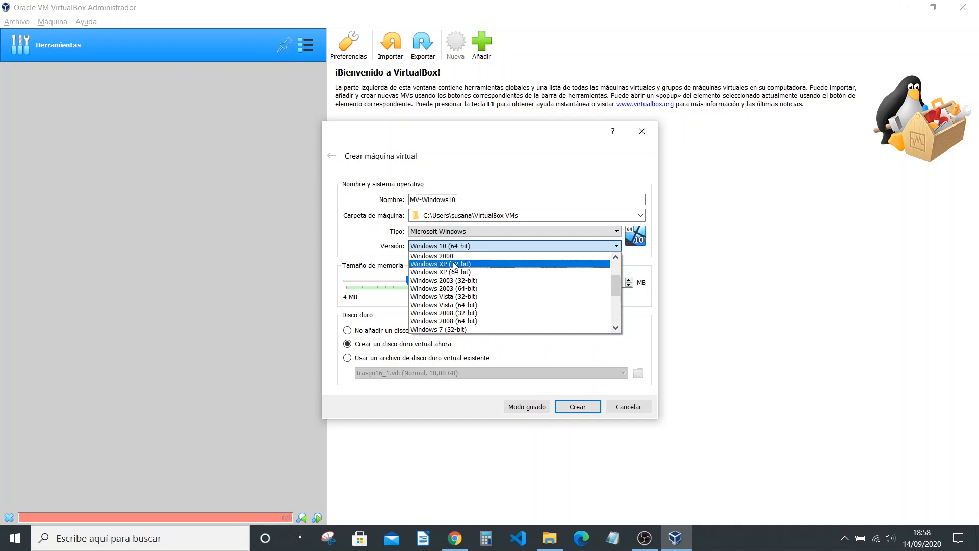
scroll(454, 266, "up", 2)
scroll(455, 265, "down", 6)
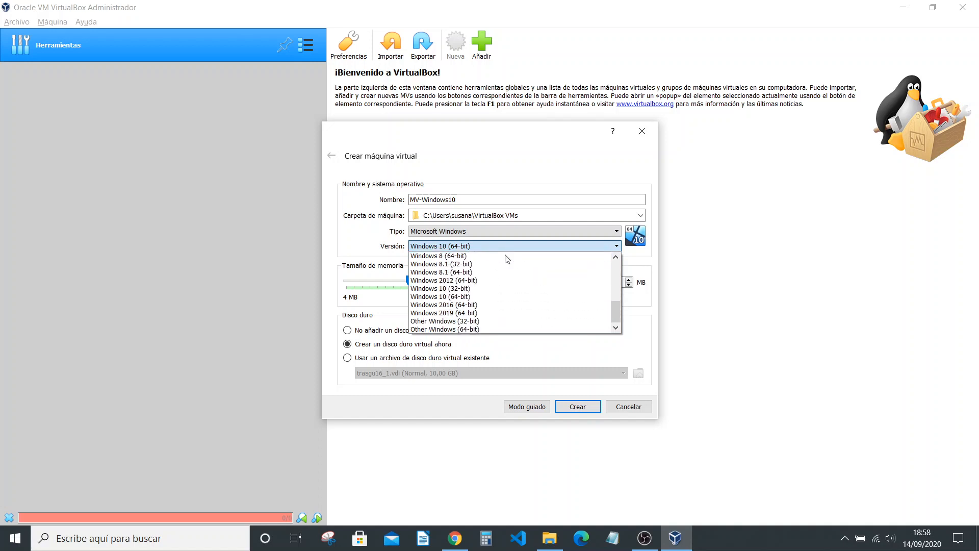
left_click(469, 289)
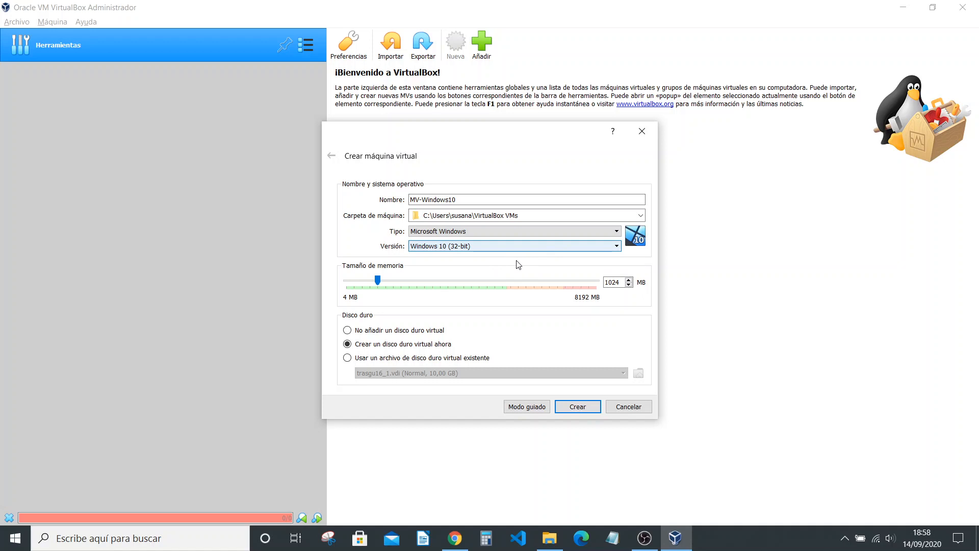
Step: Set the machine's memory size to 2048 MB and continue to creating its virtual hard disk
double_click(615, 284)
type("2048")
left_click(580, 406)
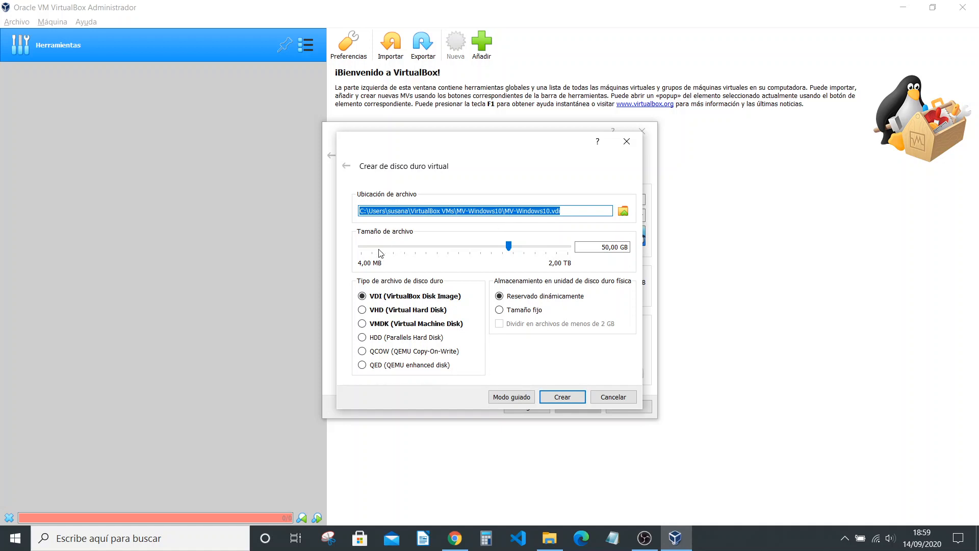
Step: Set the virtual hard disk's file size to 30 GB
left_click(610, 248)
left_click(604, 247)
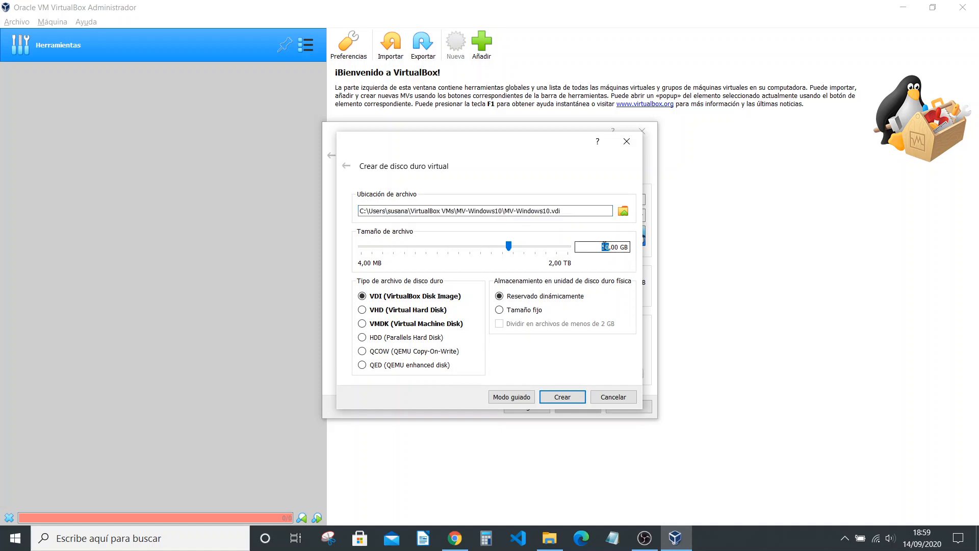
key("BackSpace")
type("3")
Step: Choose dynamically allocated storage and the VDI file type, and create the virtual hard disk
left_click(520, 315)
left_click(556, 301)
left_click(362, 325)
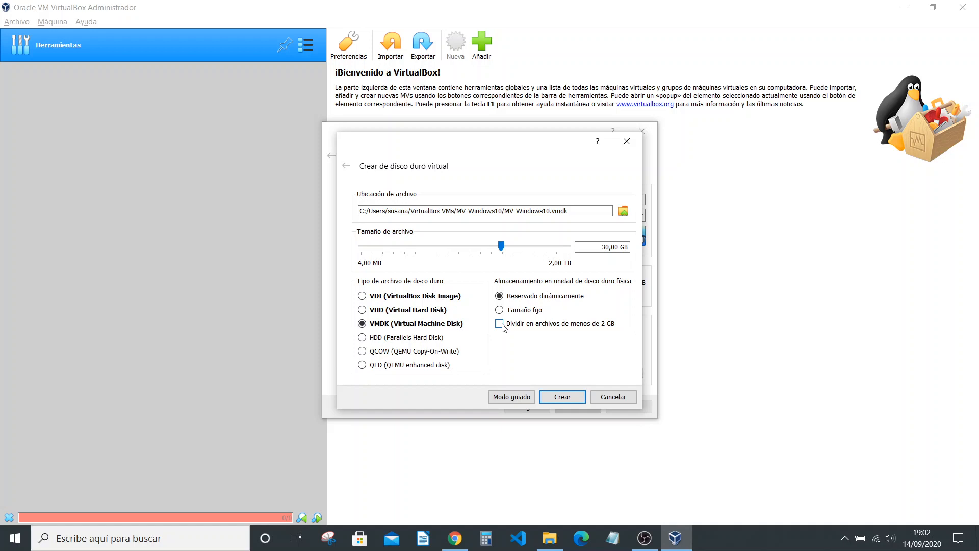
left_click(363, 297)
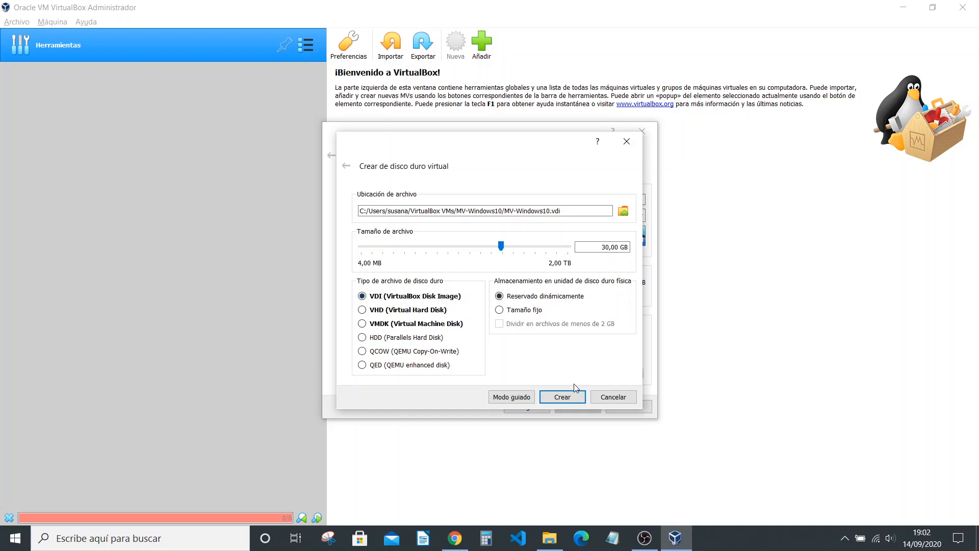
left_click(574, 401)
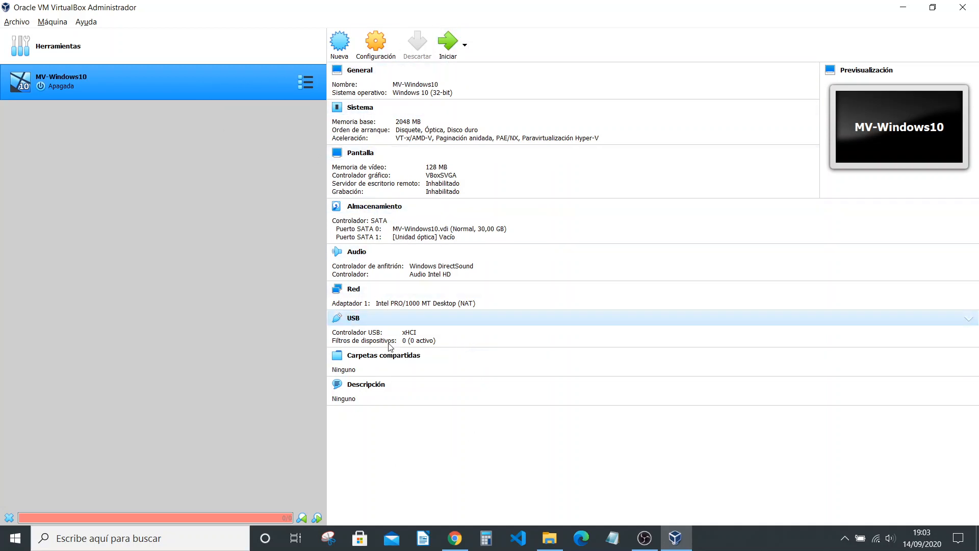
Step: Open the configuration of the MV-Windows10 machine and reduce its base memory to 1024 MB
left_click(382, 51)
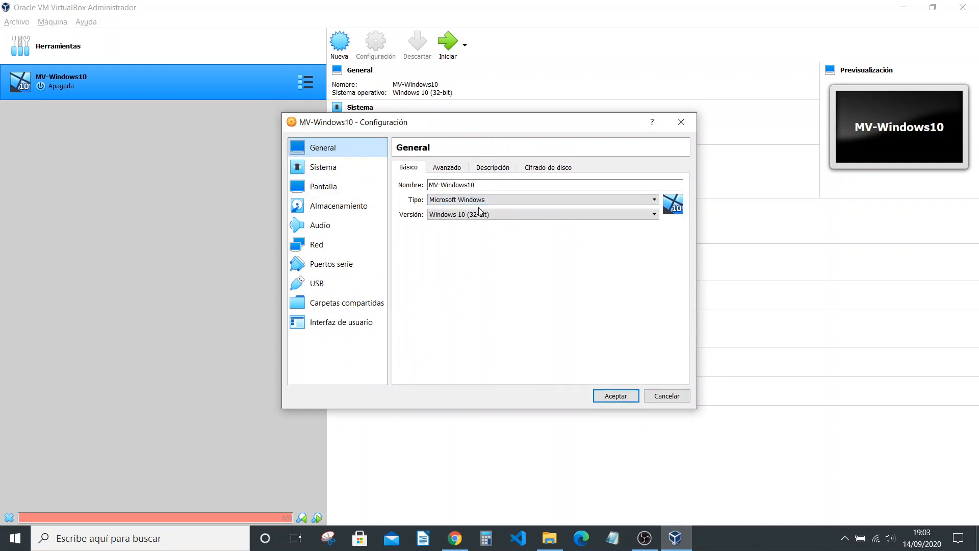
left_click(449, 168)
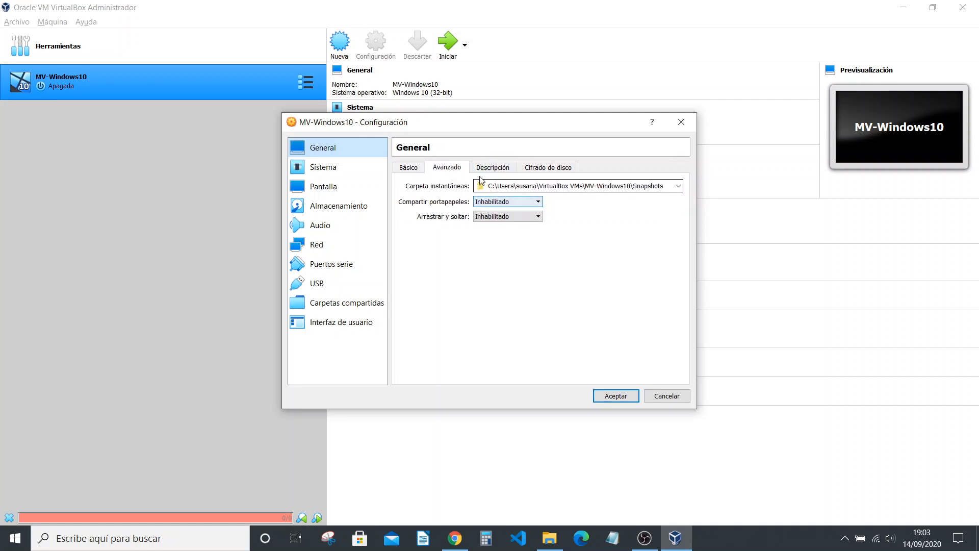
left_click(487, 171)
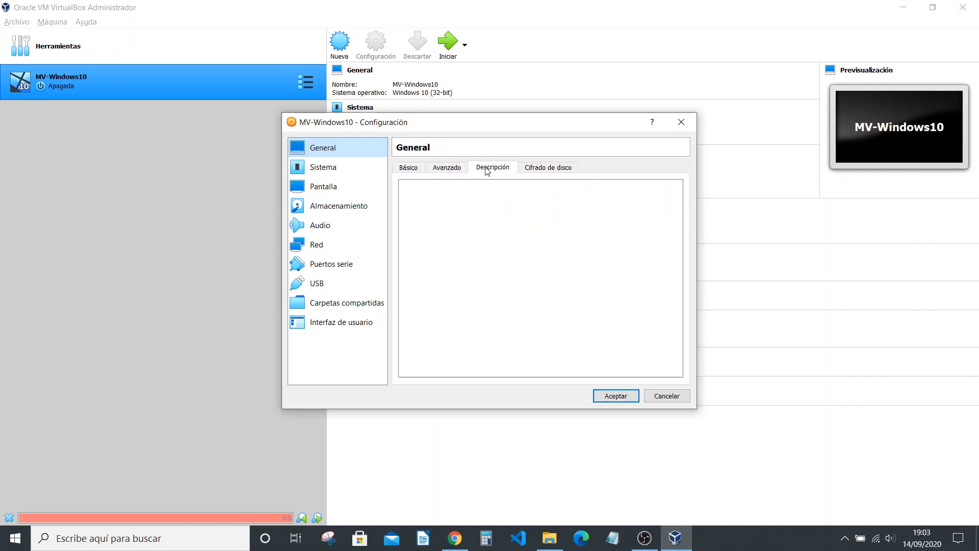
left_click(454, 205)
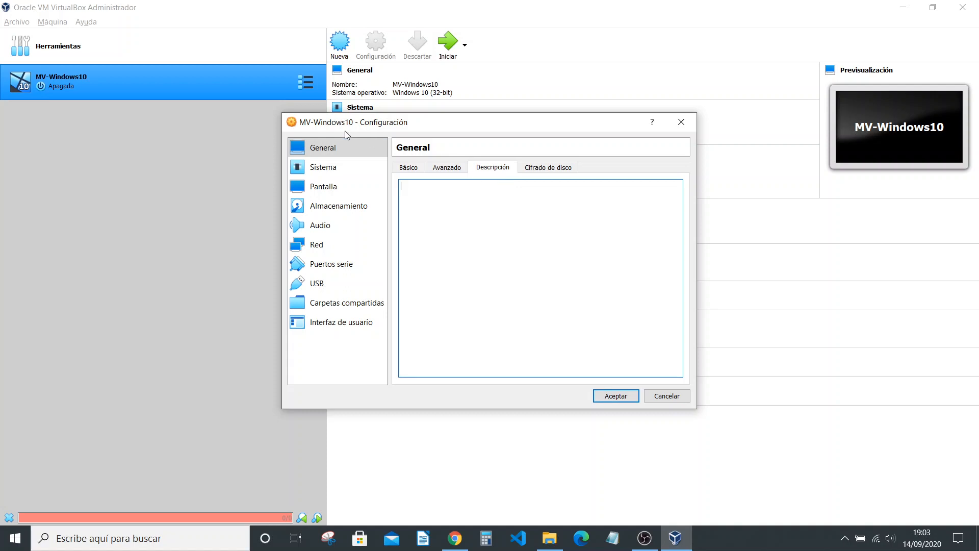
left_click(322, 169)
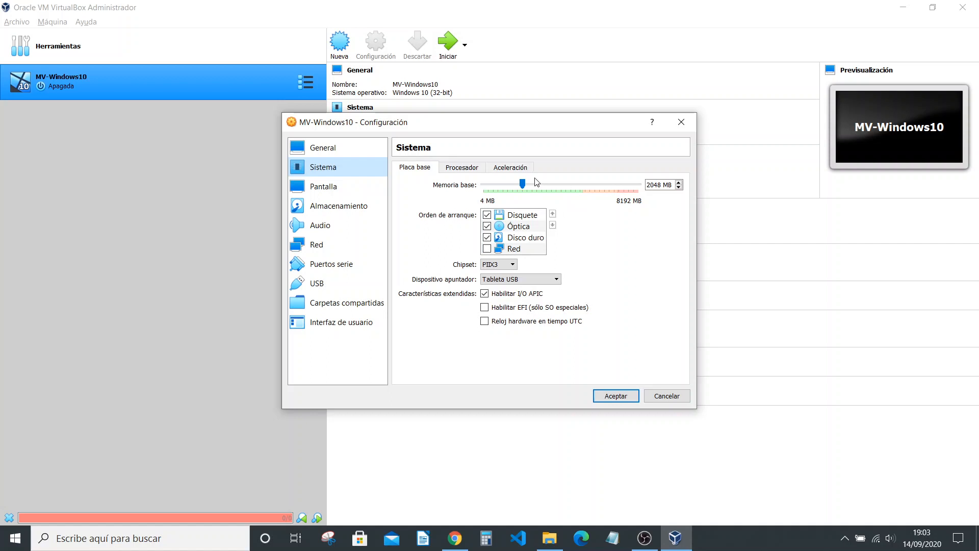
left_click_drag(522, 182, 503, 188)
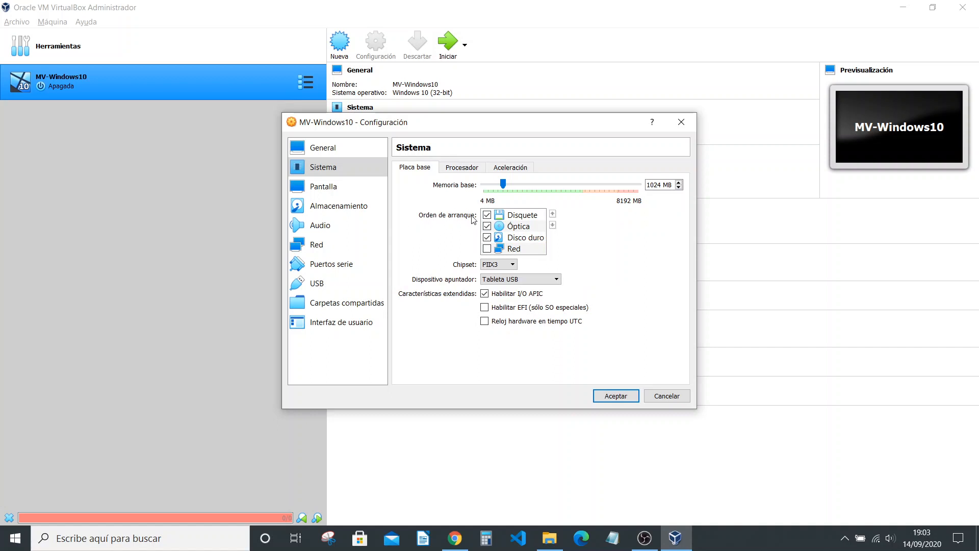
Step: Disable floppy booting and reorder the boot devices so Óptica comes first and Disco duro second
left_click(487, 215)
left_click(511, 226)
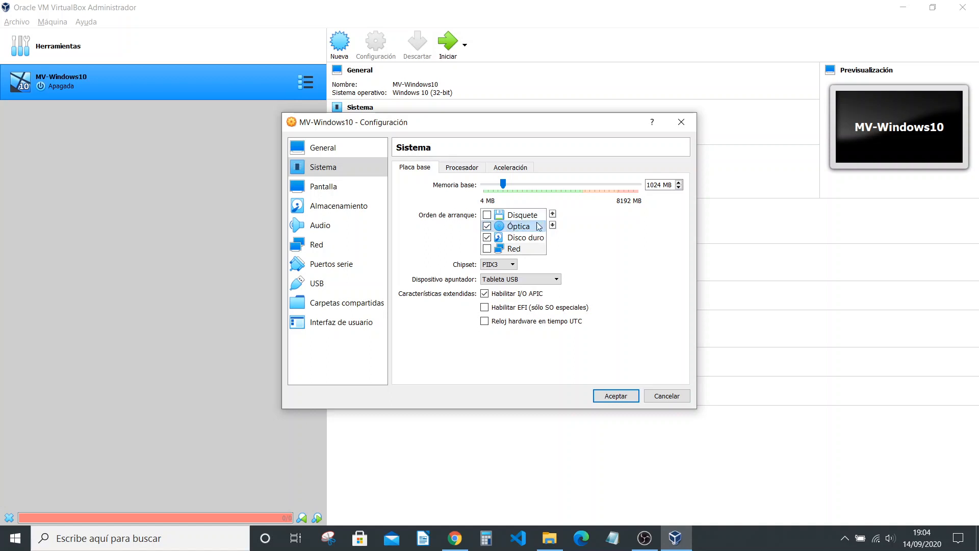
left_click(552, 213)
left_click(541, 238)
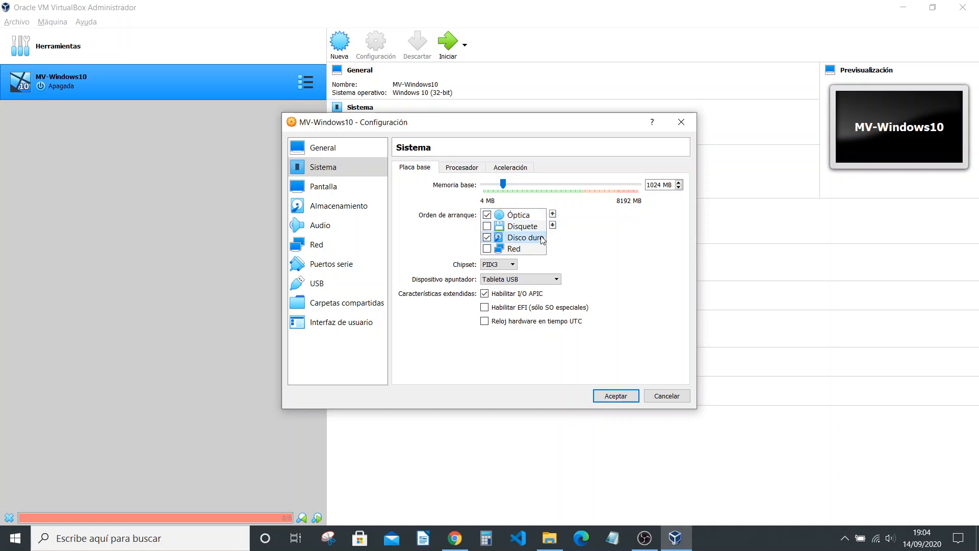
left_click(553, 214)
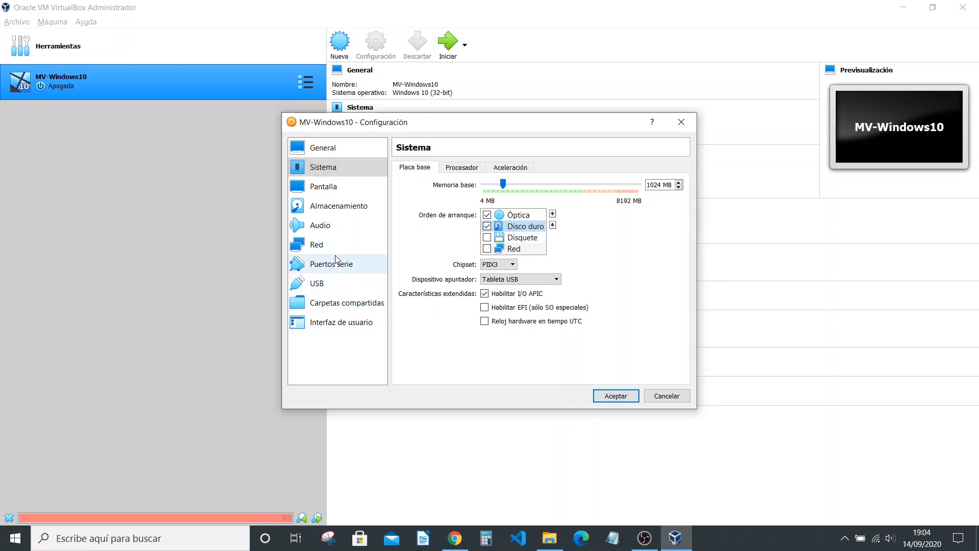
Step: Assign 2 processors to the virtual machine
left_click(464, 168)
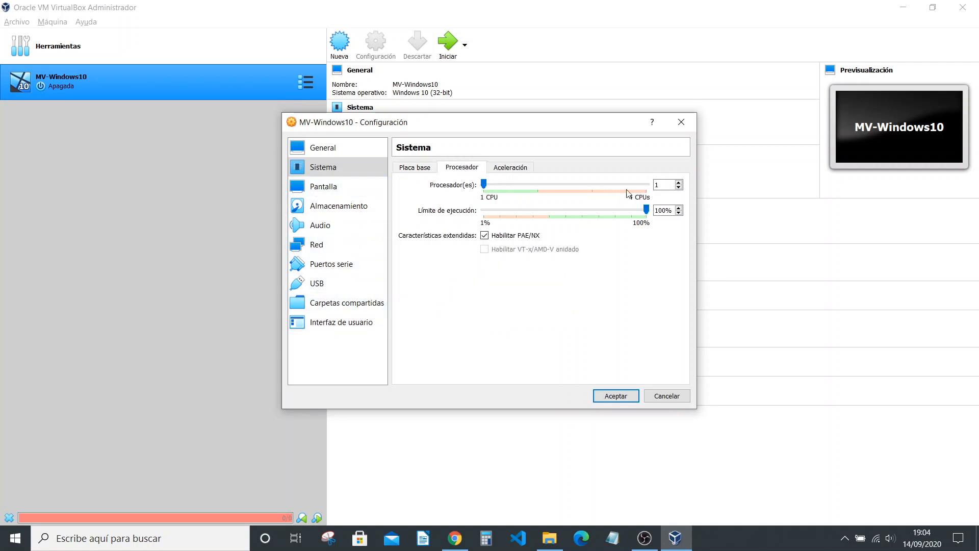
left_click(679, 182)
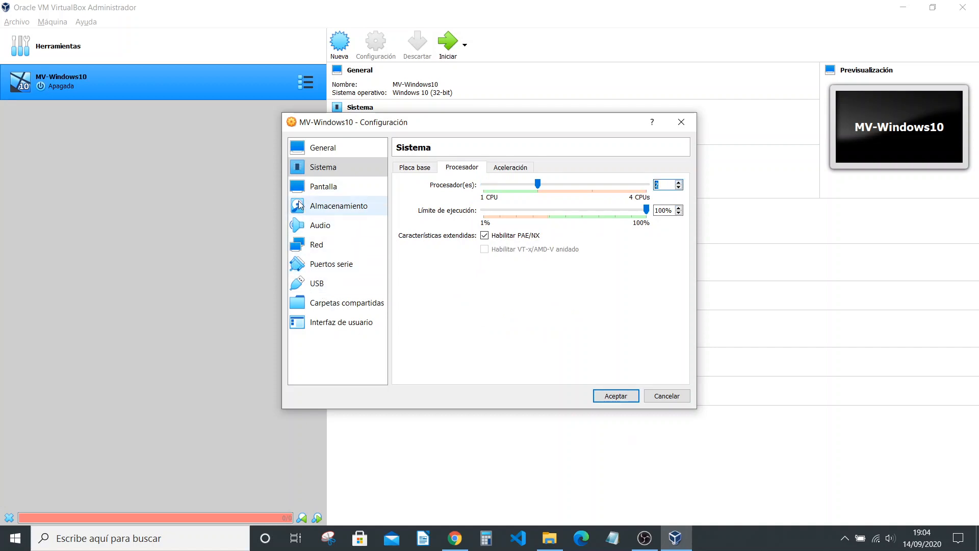
Step: Review the machine's display, storage and audio settings, including the MV-Windows10.vdi disk and the optical drive
left_click(320, 189)
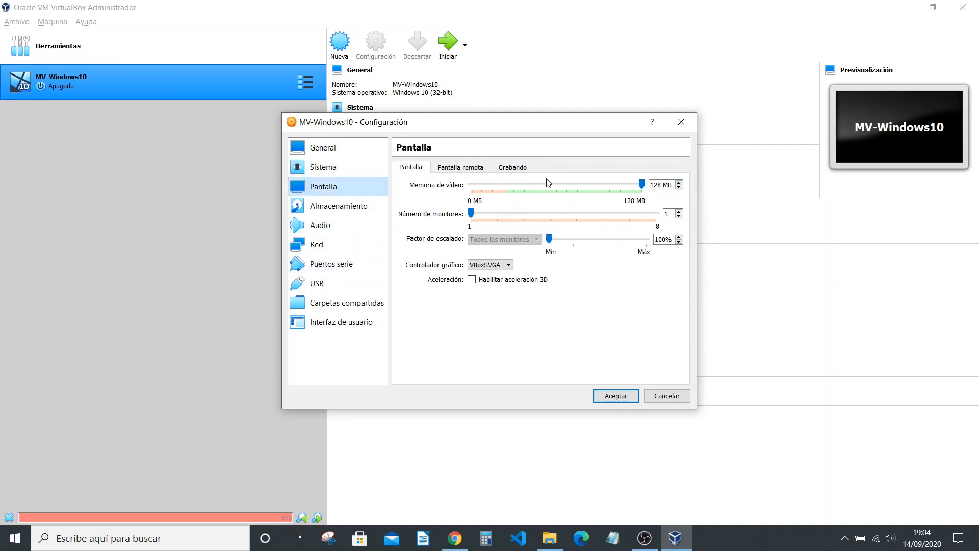
left_click(329, 211)
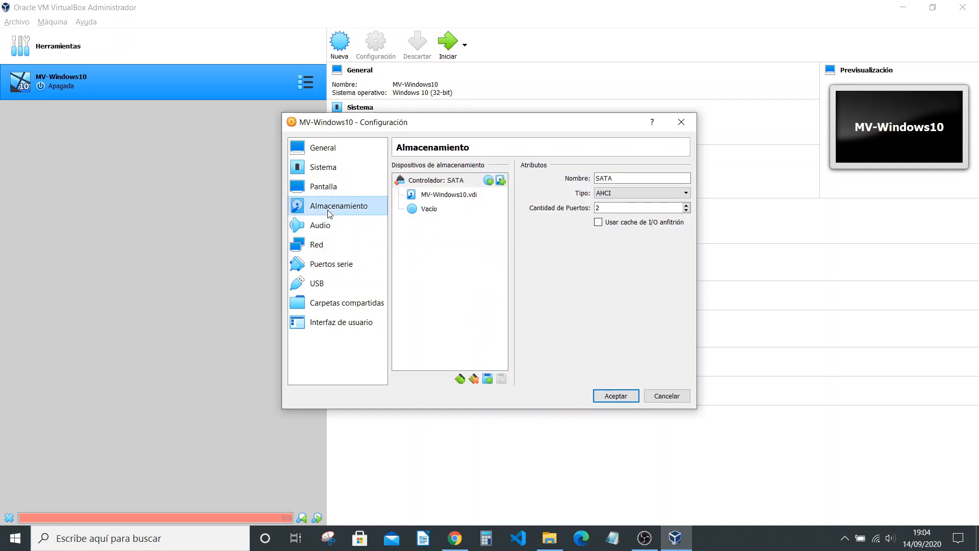
left_click(435, 196)
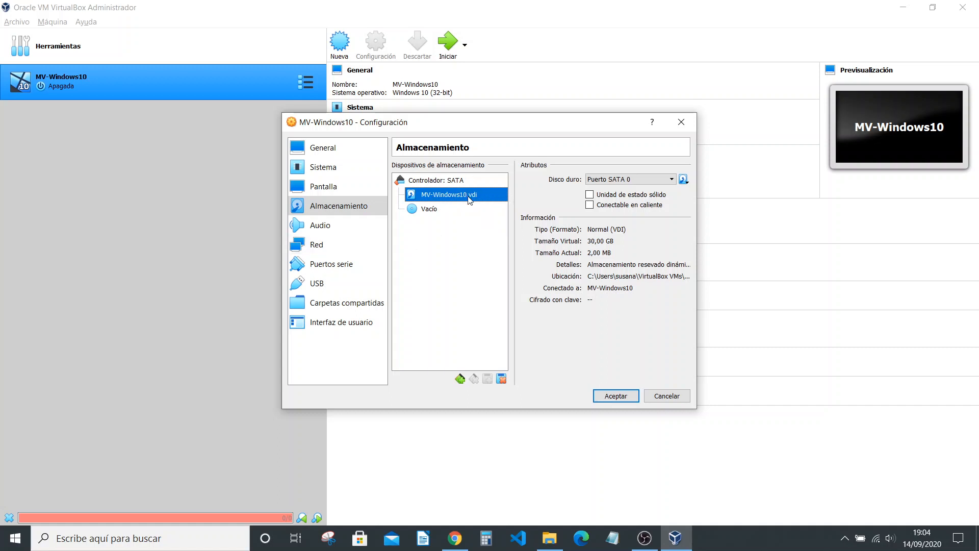
left_click(427, 212)
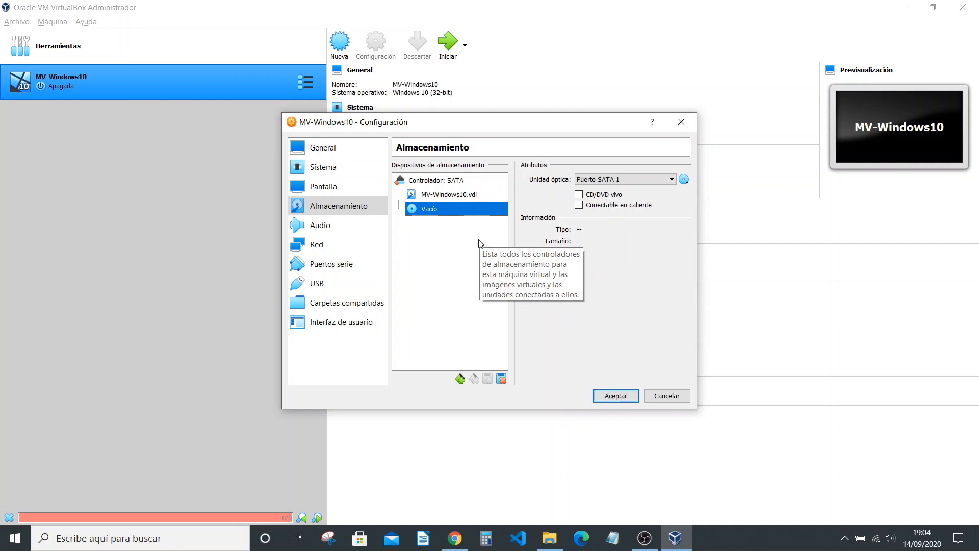
left_click(352, 225)
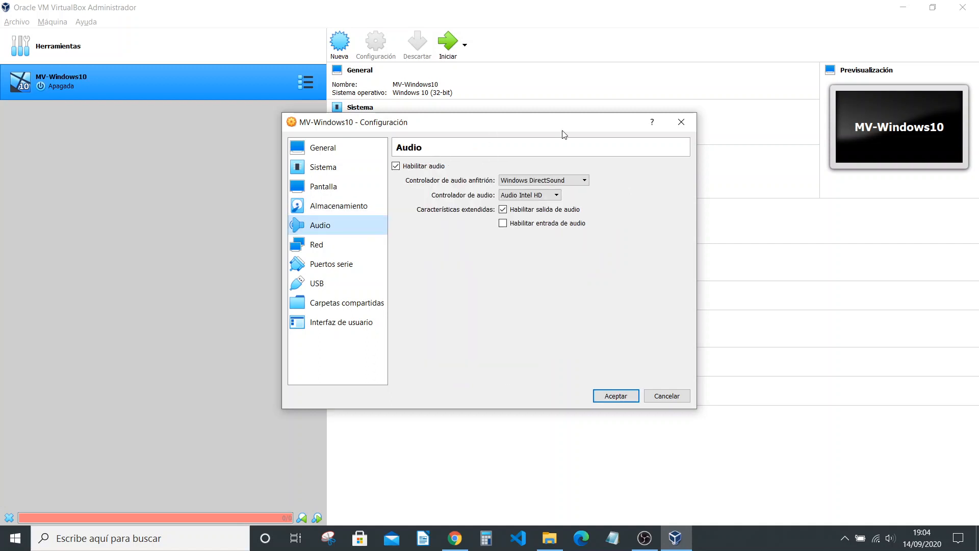
Step: Keep network adapter 1 enabled and connect it through Adaptador puente
left_click(329, 249)
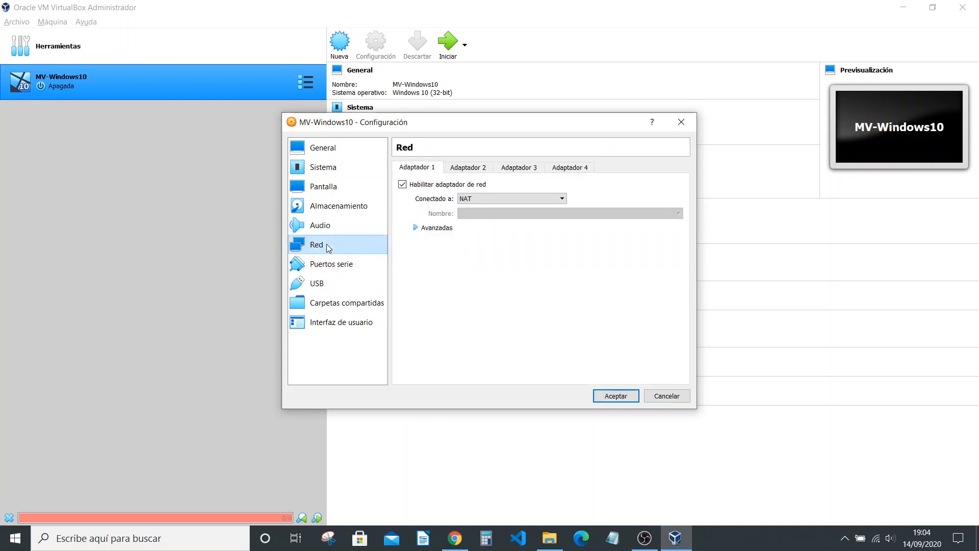
left_click(415, 187)
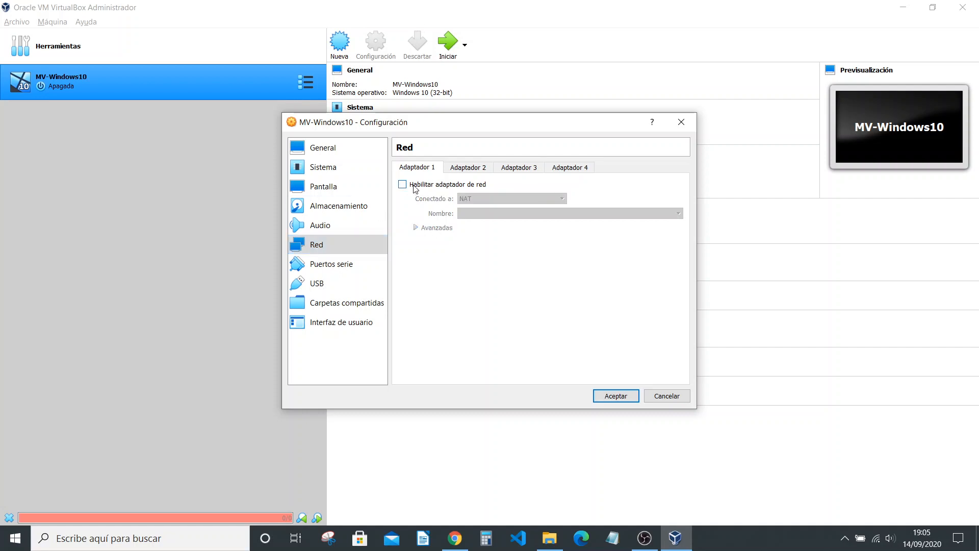
left_click(416, 186)
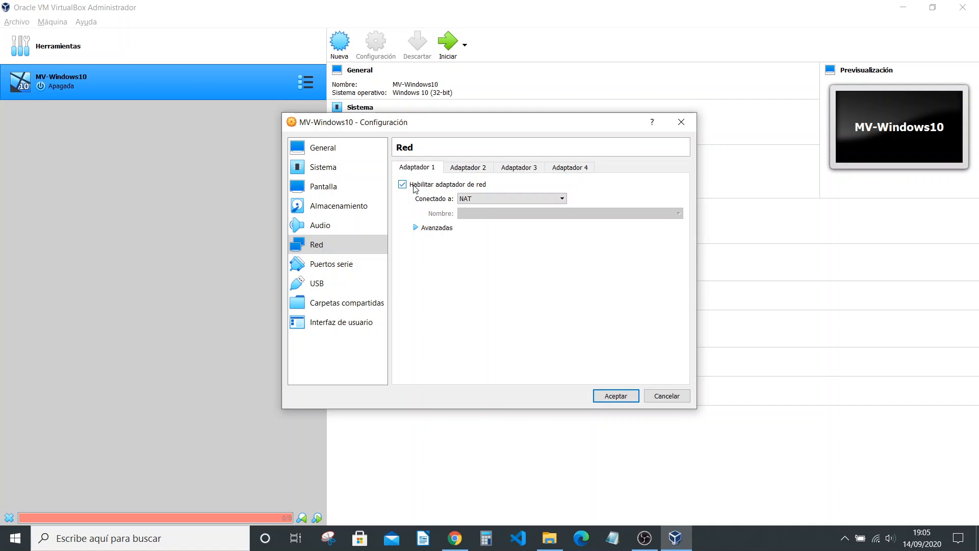
left_click(506, 199)
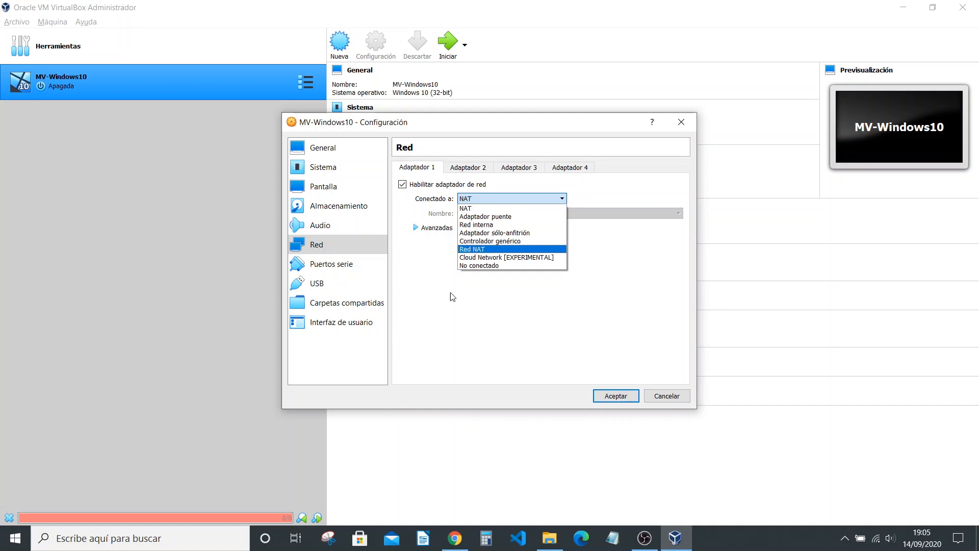
left_click(513, 216)
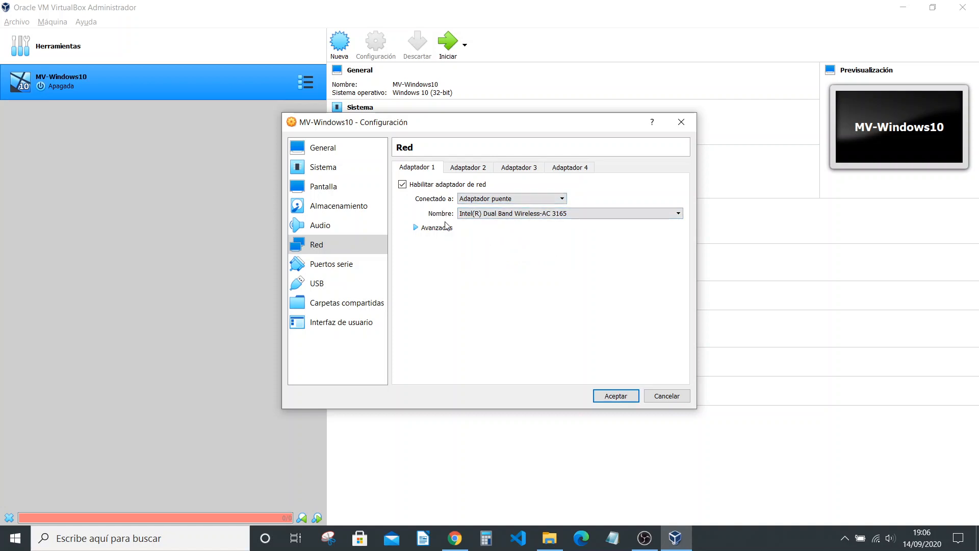
Step: Keep Intel(R) Dual Band Wireless-AC 3165 as adapter 1's bridged interface, generate a new MAC address and save the machine's settings
left_click(637, 214)
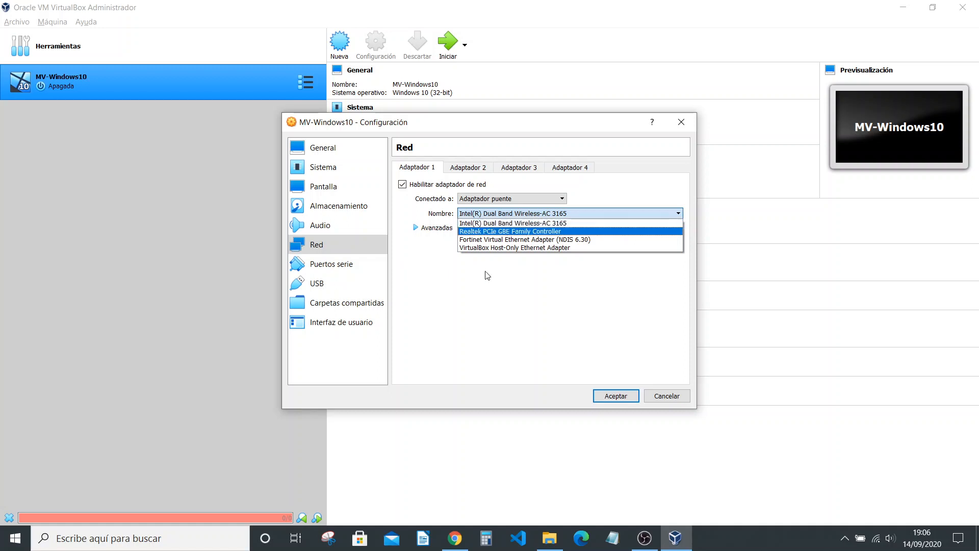
left_click(494, 281)
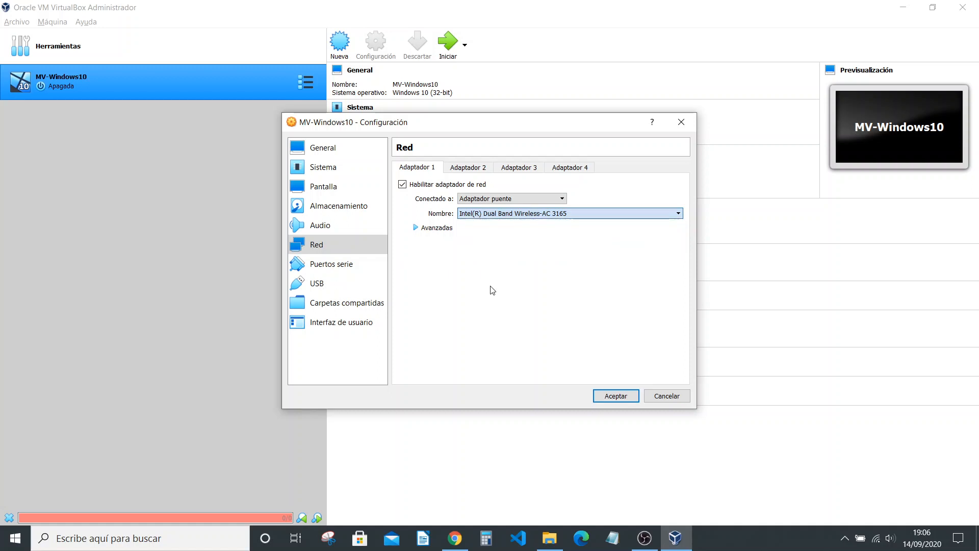
left_click(420, 228)
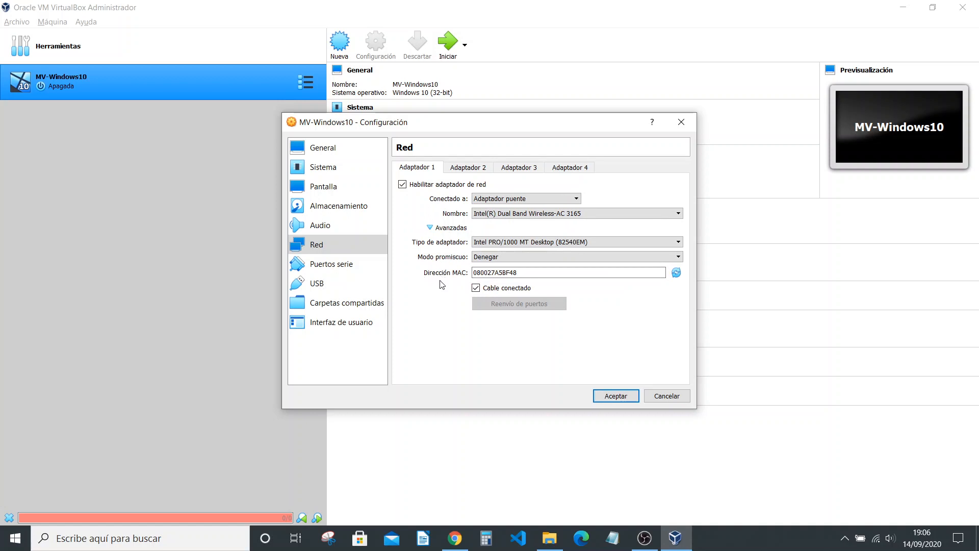
left_click(676, 274)
left_click(617, 395)
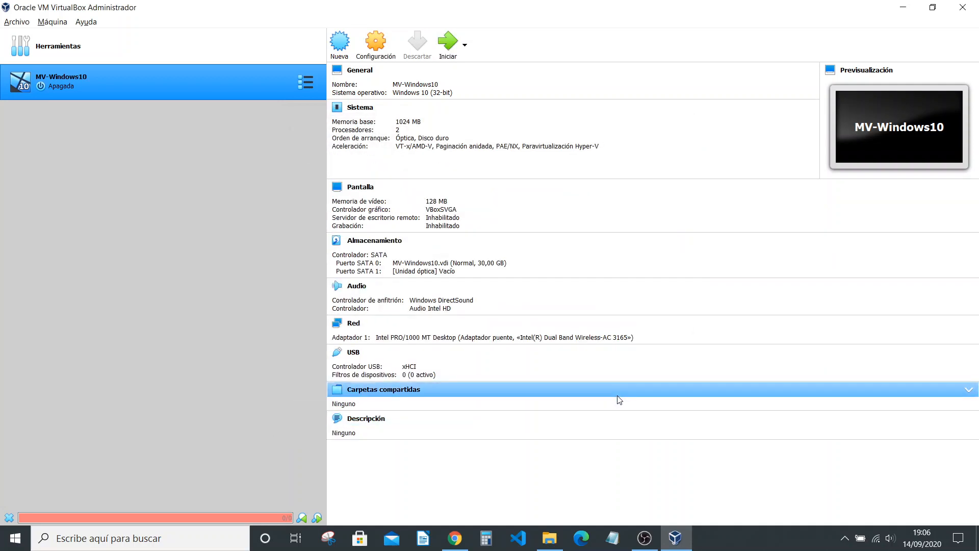
Step: Switch to the VirtualBox VMs folder in File Explorer and check the MV-Windows10 folder's size and contents in its properties
key("alt+Tab")
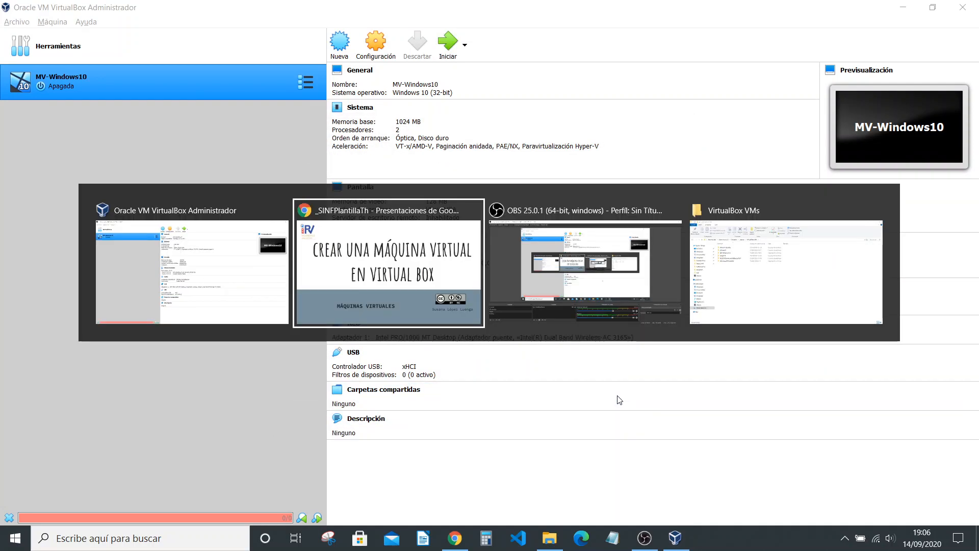
key("alt+Tab")
key("alt+Tab")
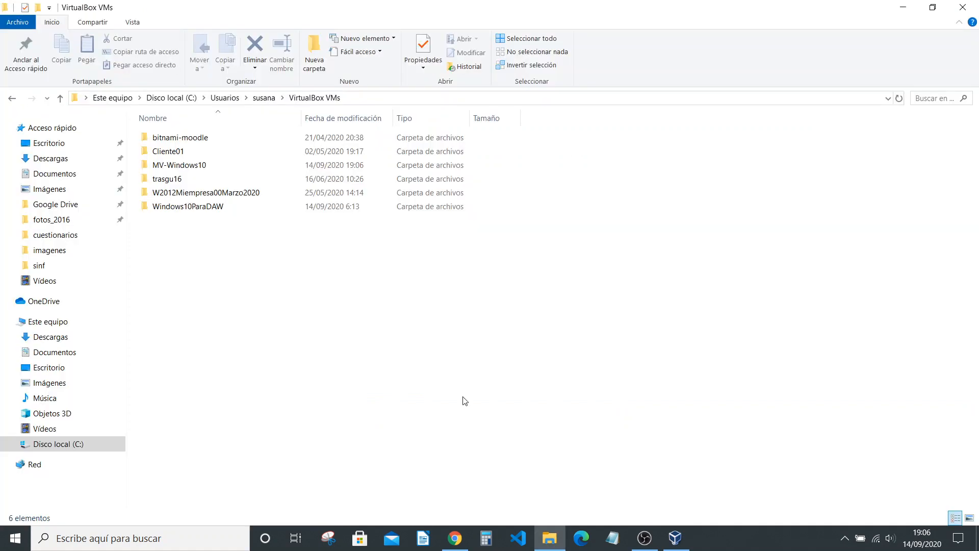
left_click(210, 166)
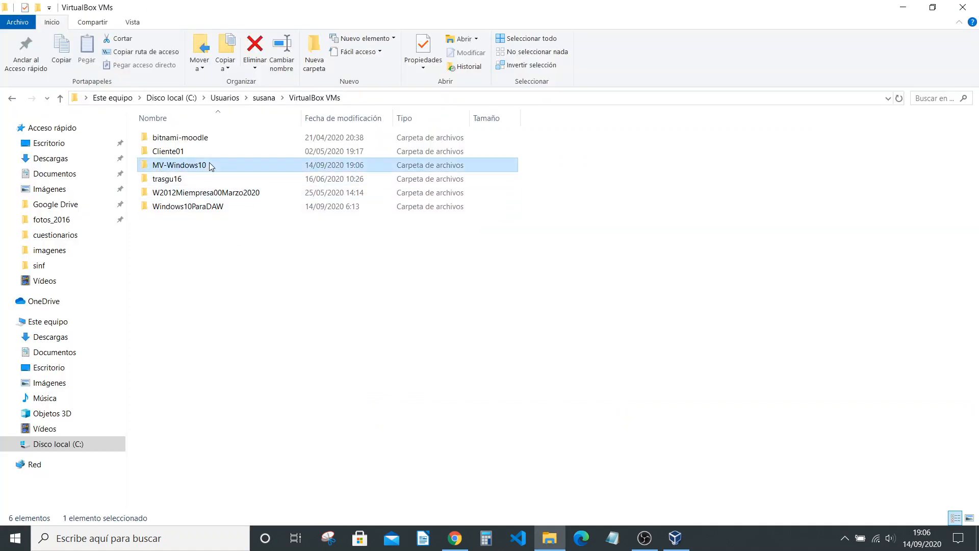
right_click(210, 167)
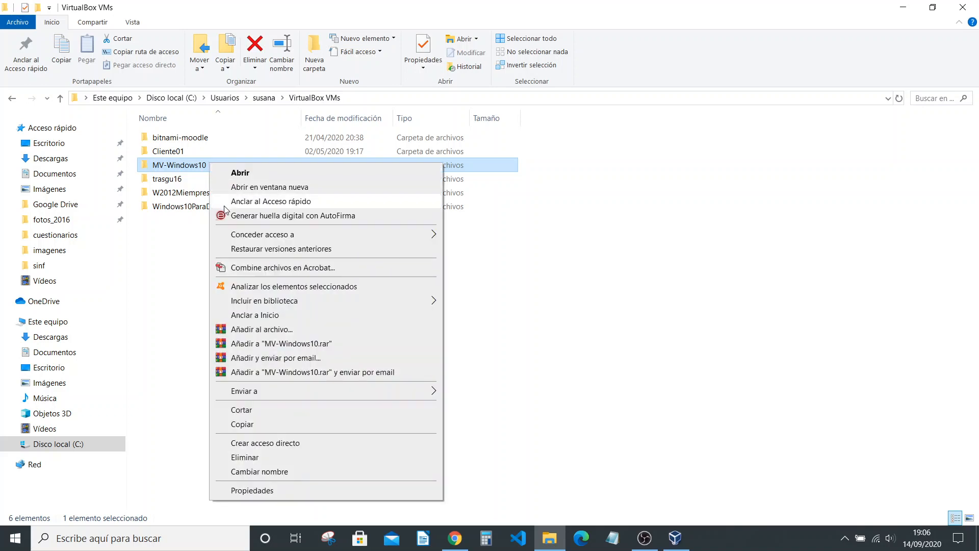
left_click(252, 491)
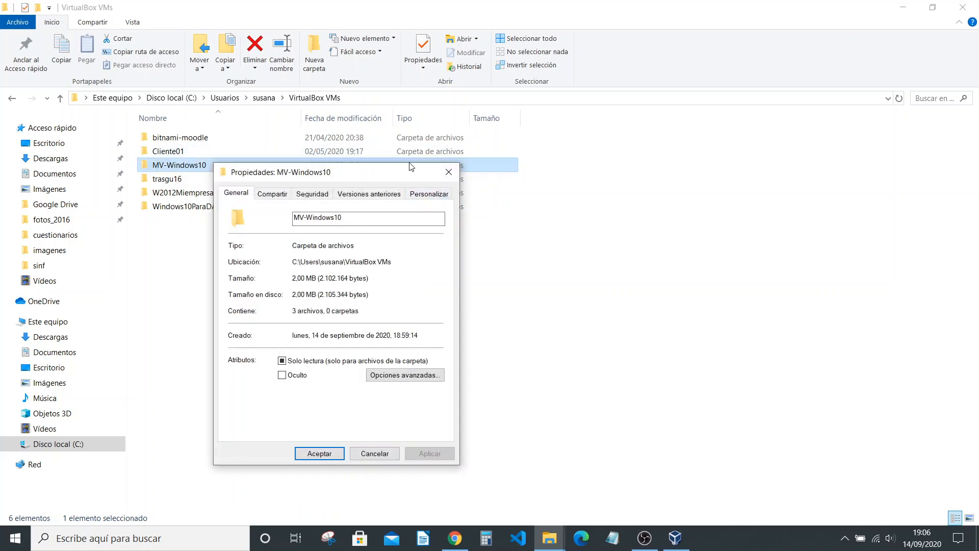
left_click_drag(415, 171, 473, 58)
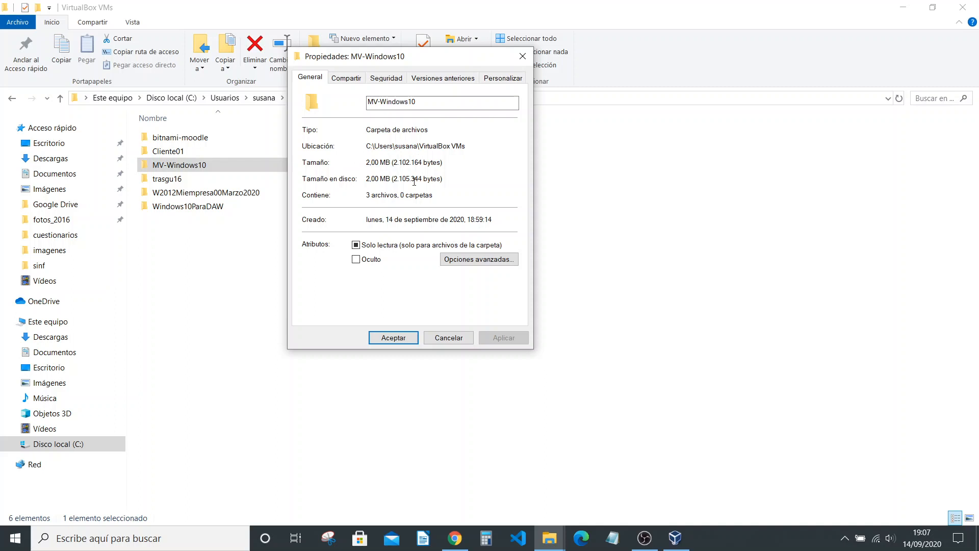
left_click(450, 338)
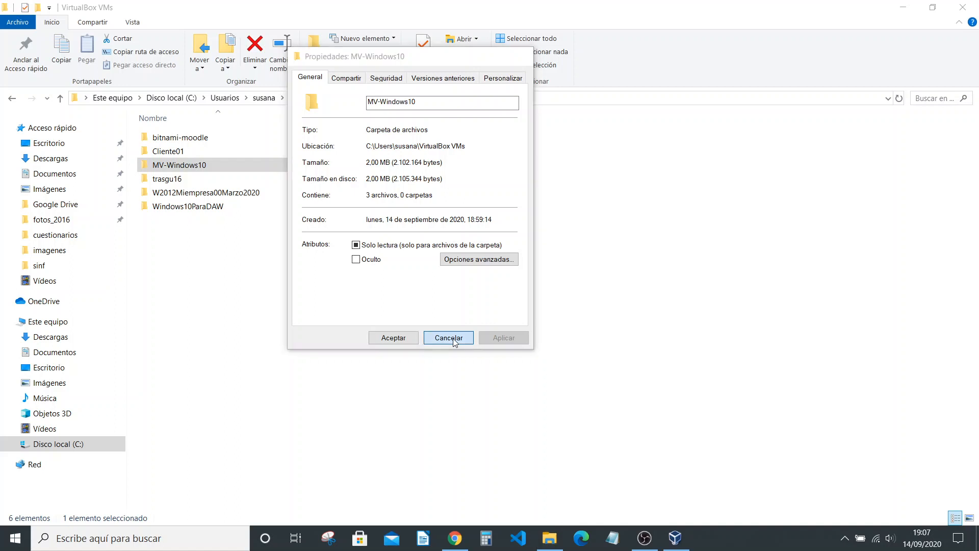
Step: Examine the types and sizes of the files in the MV-Windows10 folder with a wider Tipo column, and return to the Chrome presentation
double_click(215, 167)
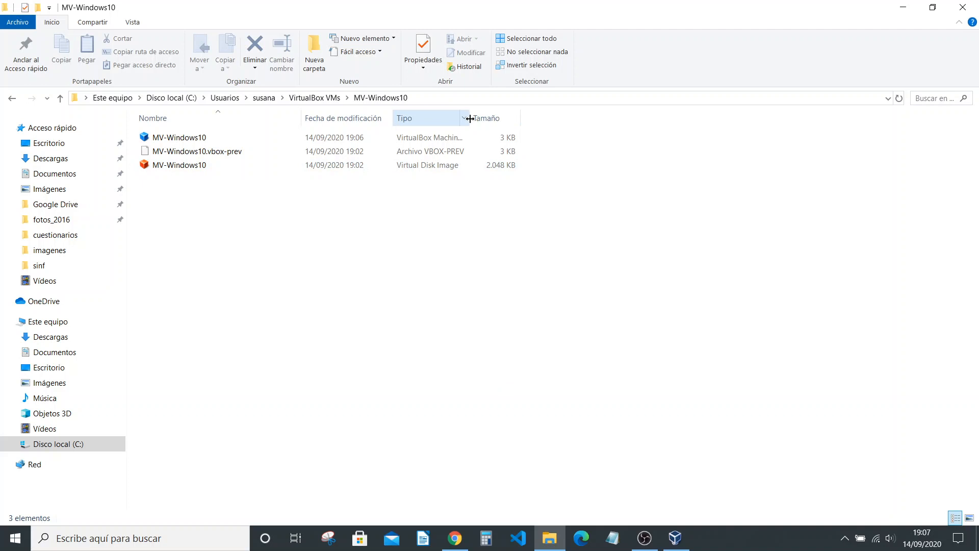
left_click_drag(470, 118, 609, 119)
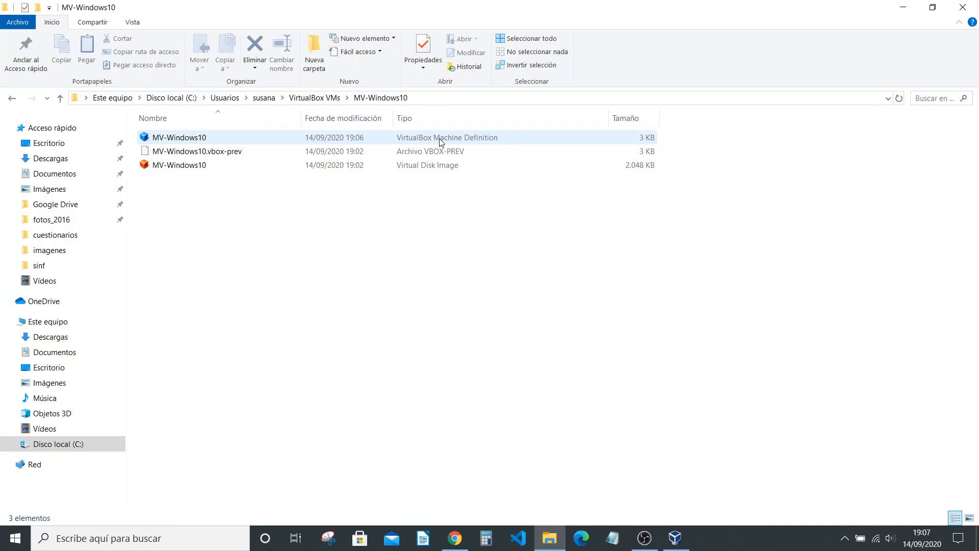
left_click(447, 169)
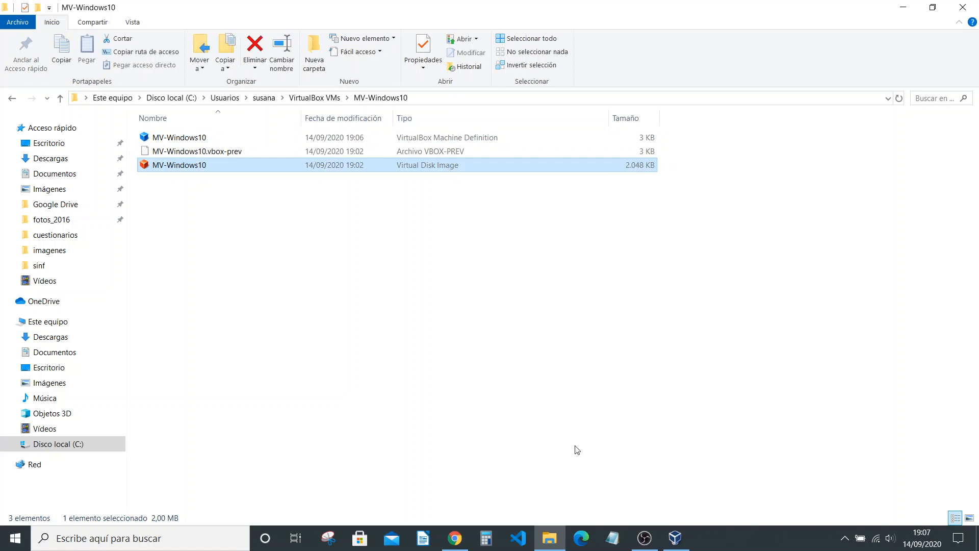
left_click(468, 544)
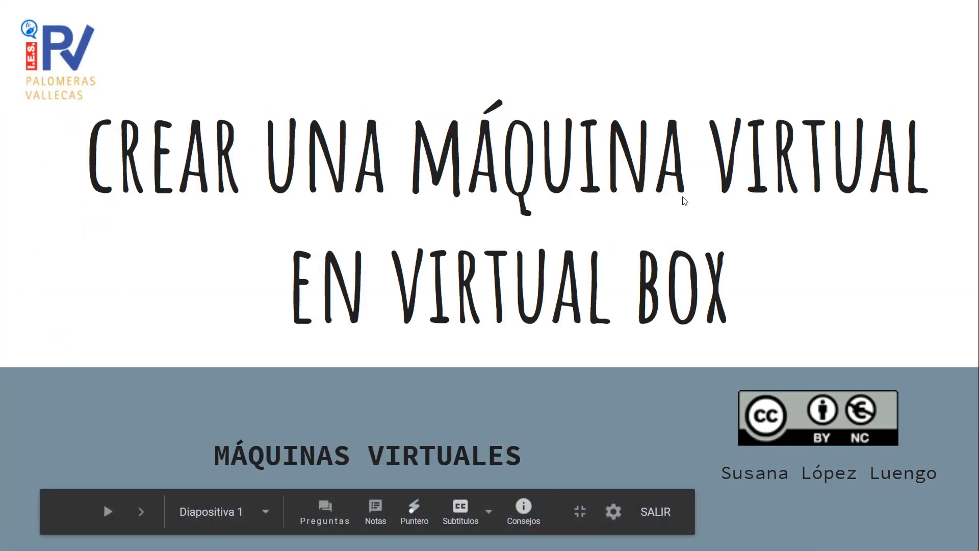